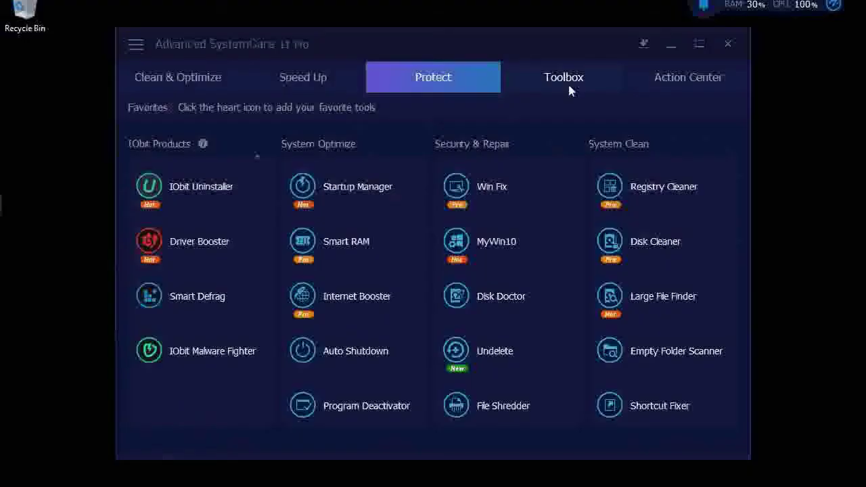
- Open the Empty Folder Scanner from the Advanced SystemCare toolbox and select all the listed empty folders
click(568, 87)
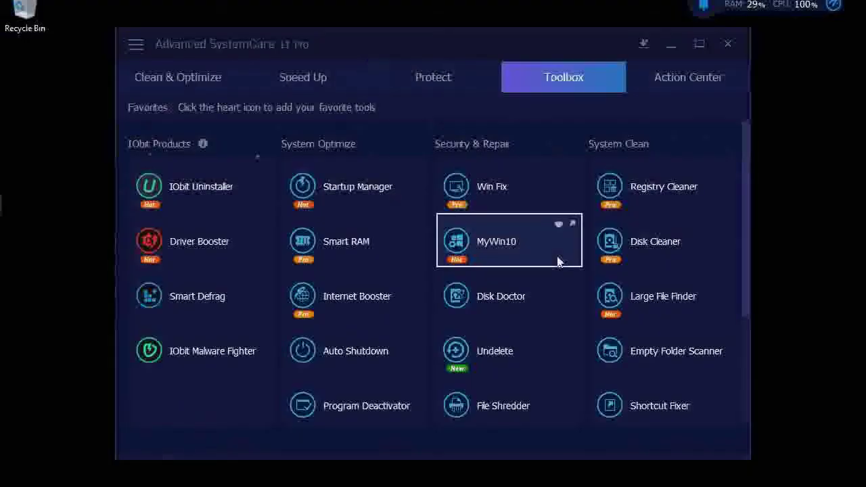
click(666, 359)
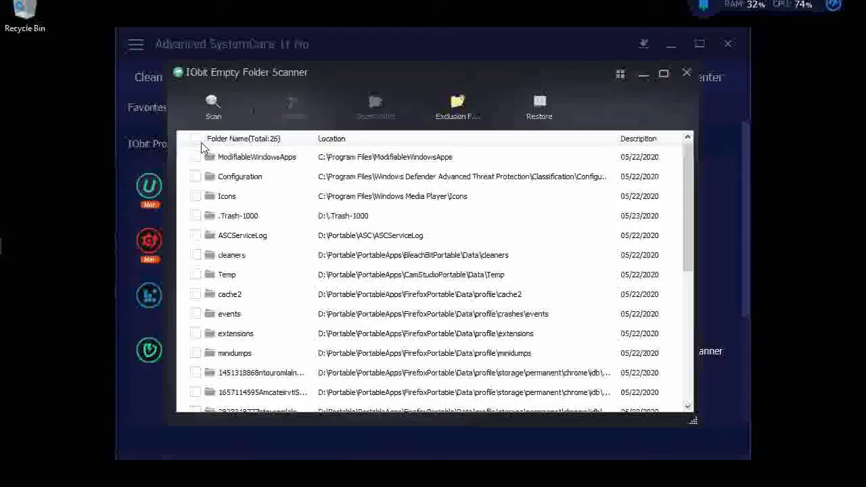
click(200, 140)
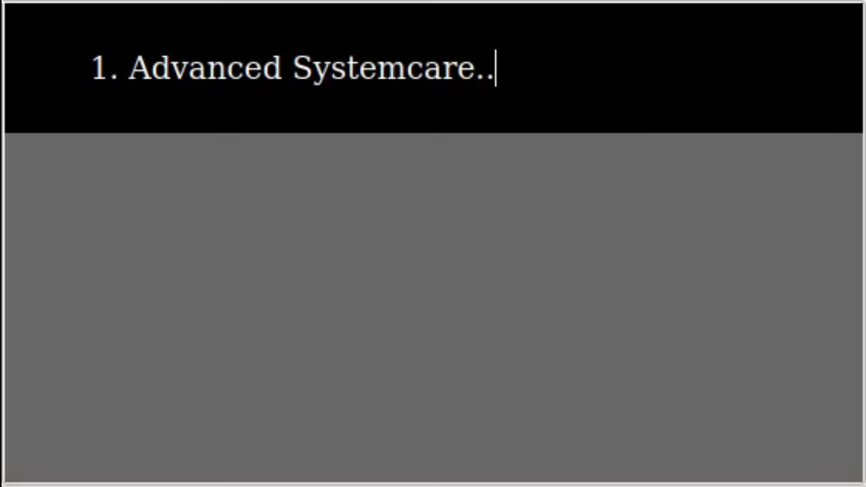
- Switch to the numbered text list and add "2. BleachBit.." on a new line
key(Return)
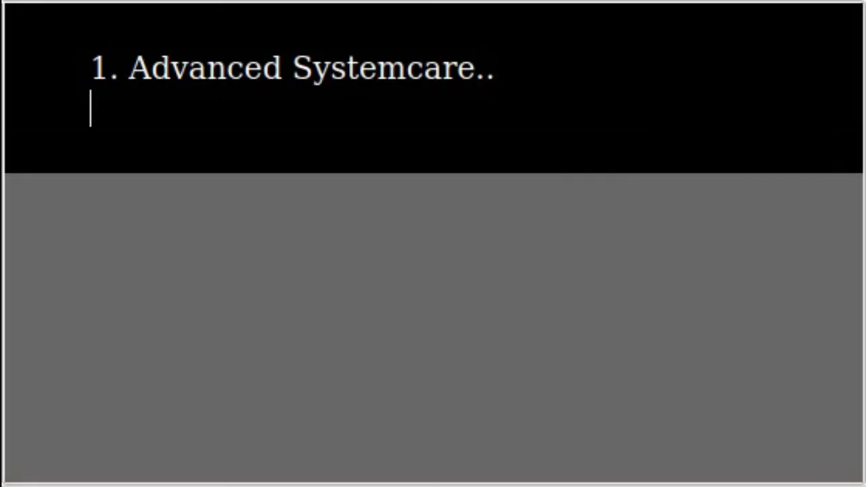
text(2)
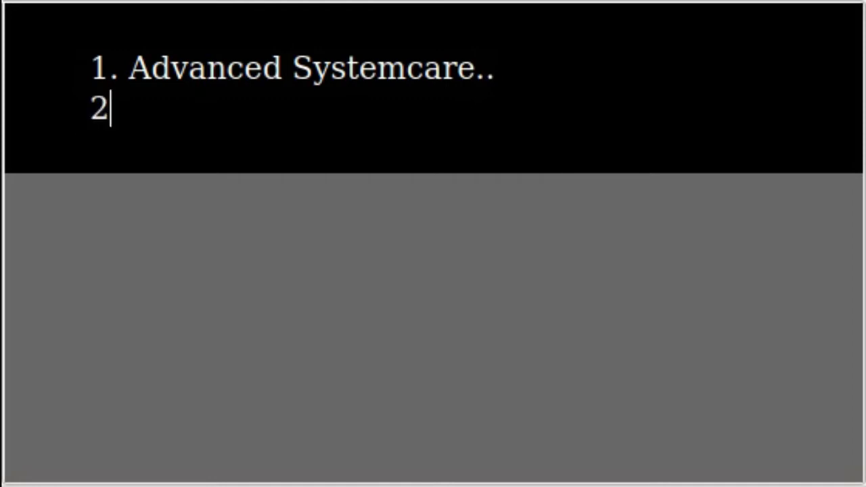
text(. B)
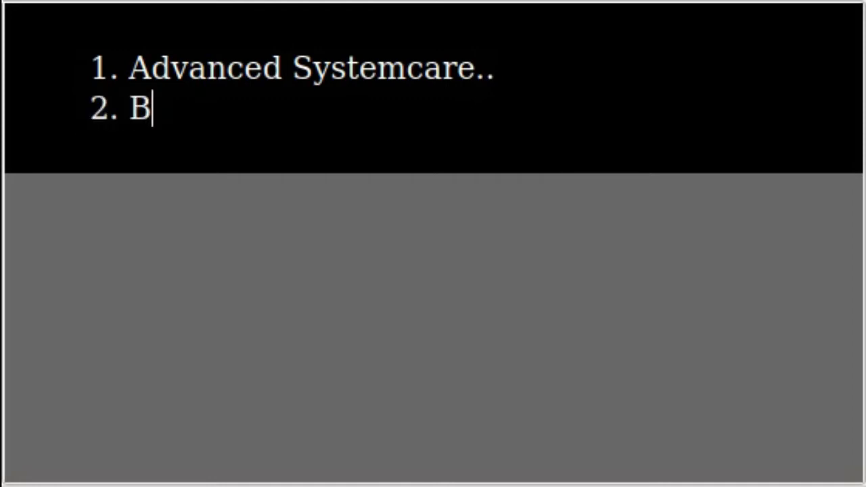
text(leach)
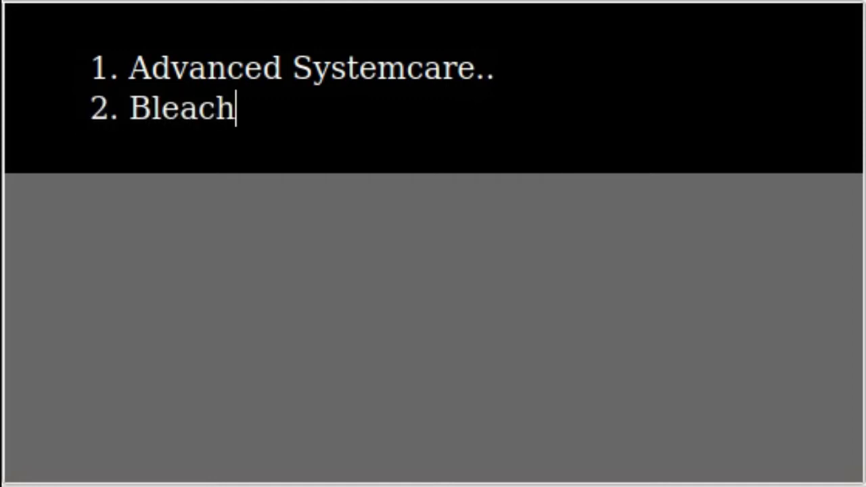
text(Bit)
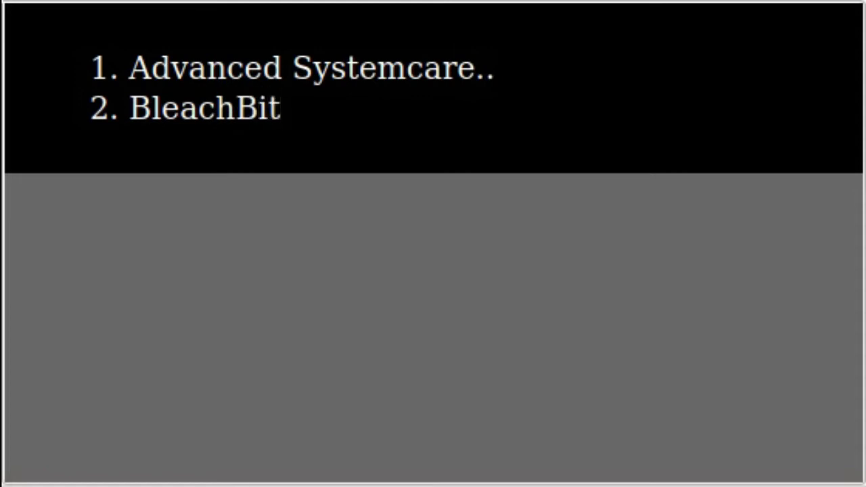
text(..)
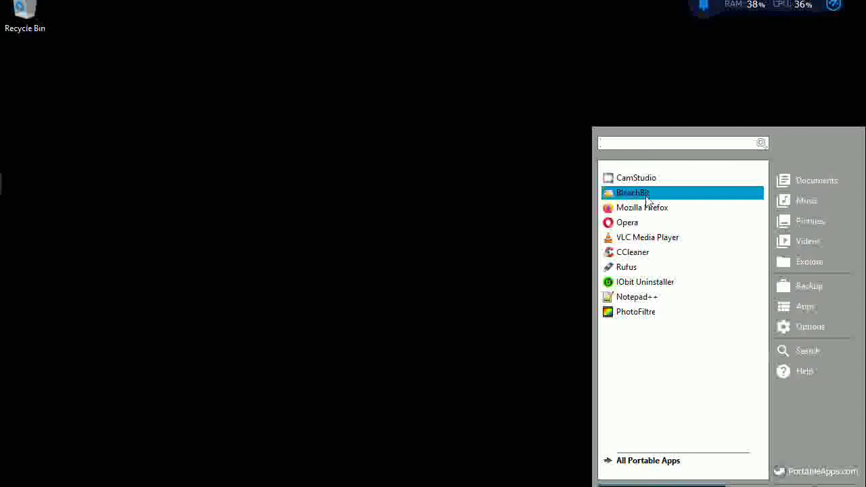
- Launch BleachBit from the portable apps, review the selected cleaning options, and permanently delete the files they cover
click(646, 197)
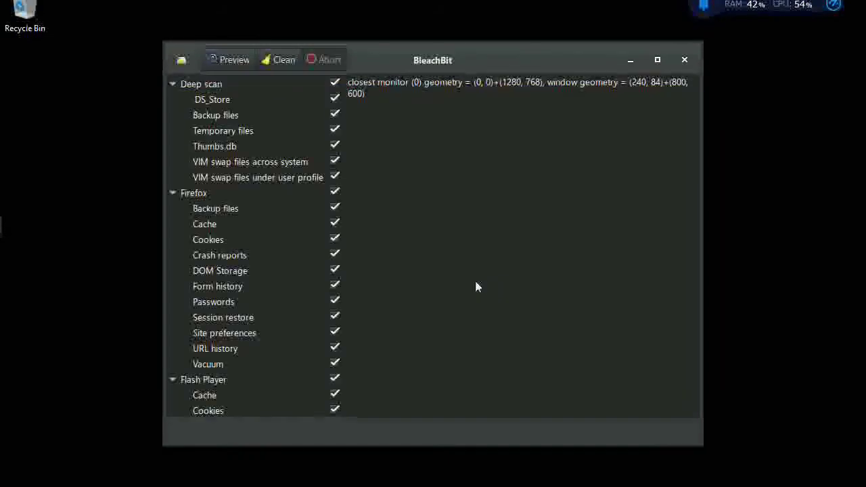
scroll(300, 234, down, 2)
scroll(299, 234, down, 5)
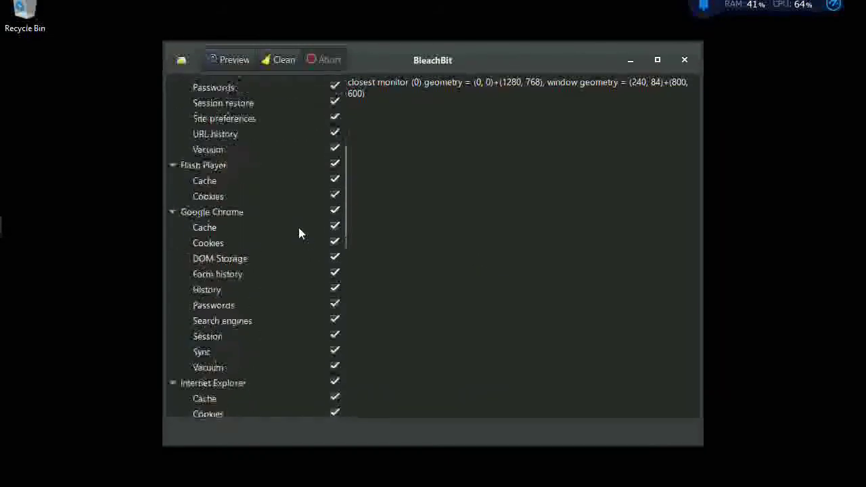
scroll(299, 234, down, 10)
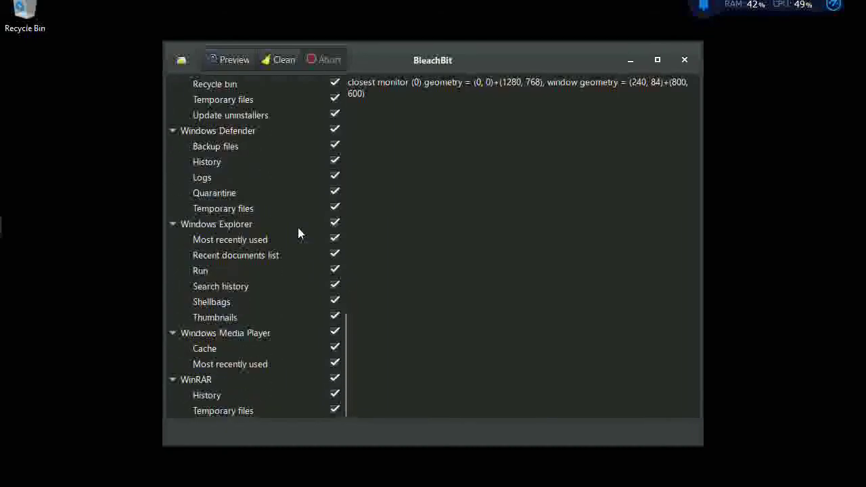
scroll(294, 325, up, 6)
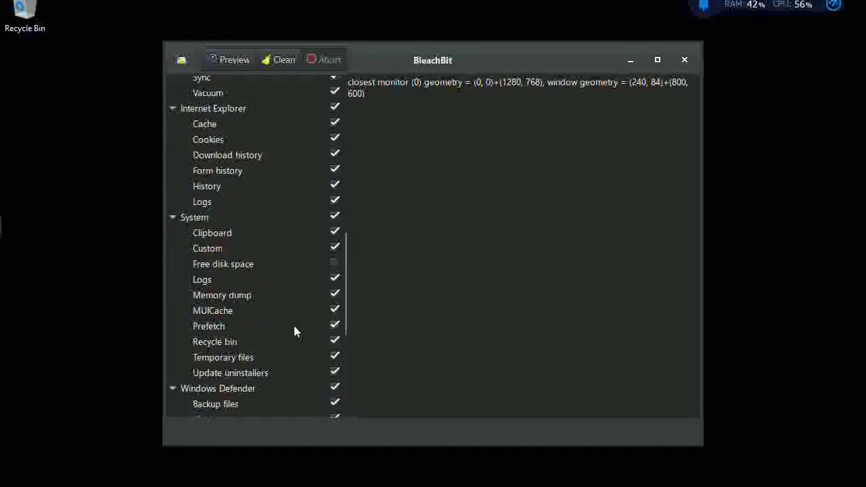
scroll(294, 325, up, 8)
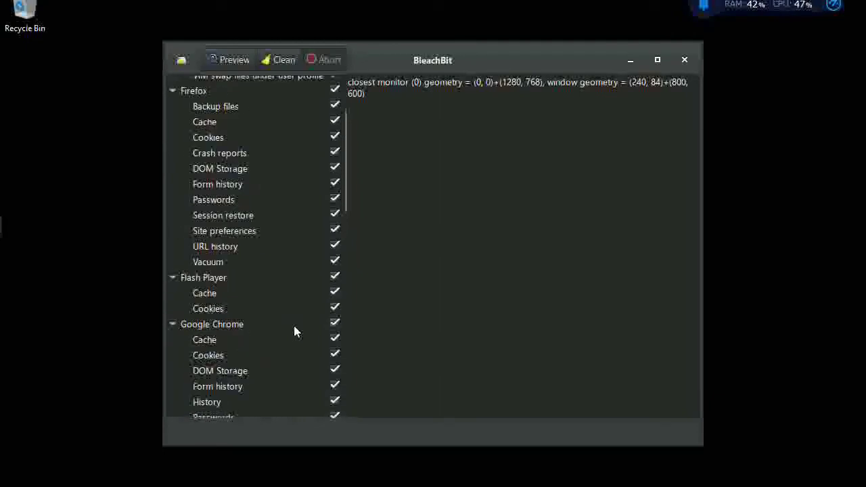
scroll(294, 331, up, 1)
scroll(294, 329, up, 2)
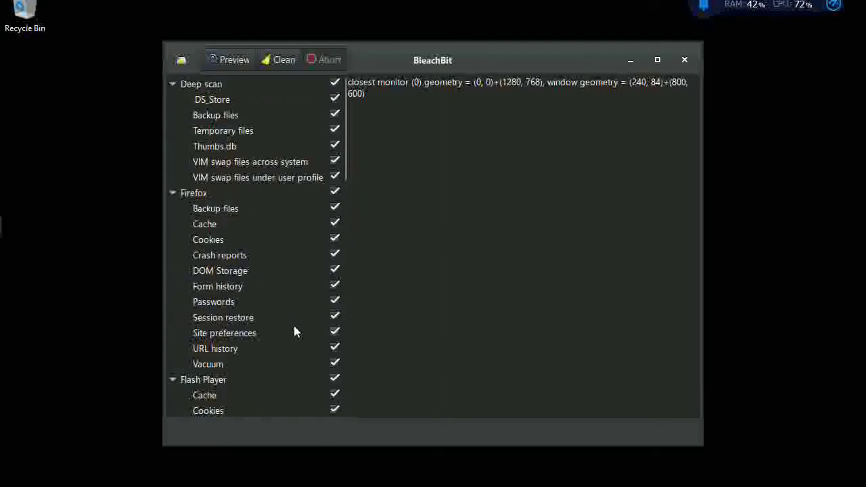
click(279, 65)
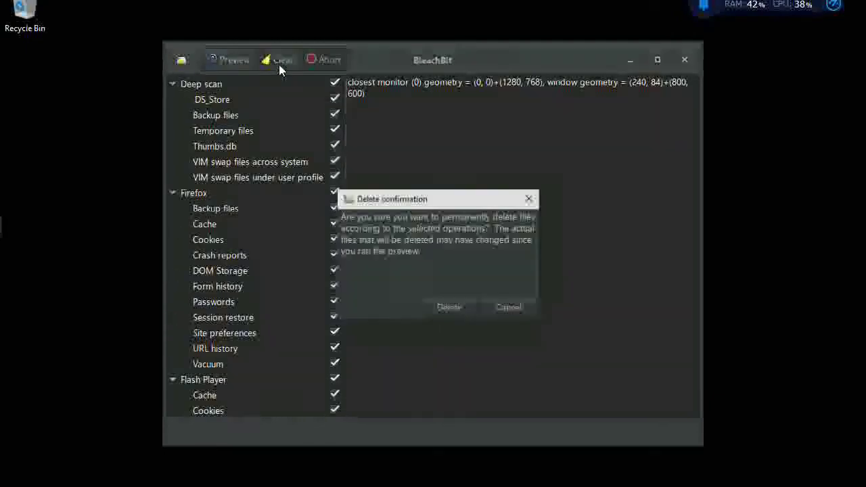
click(449, 306)
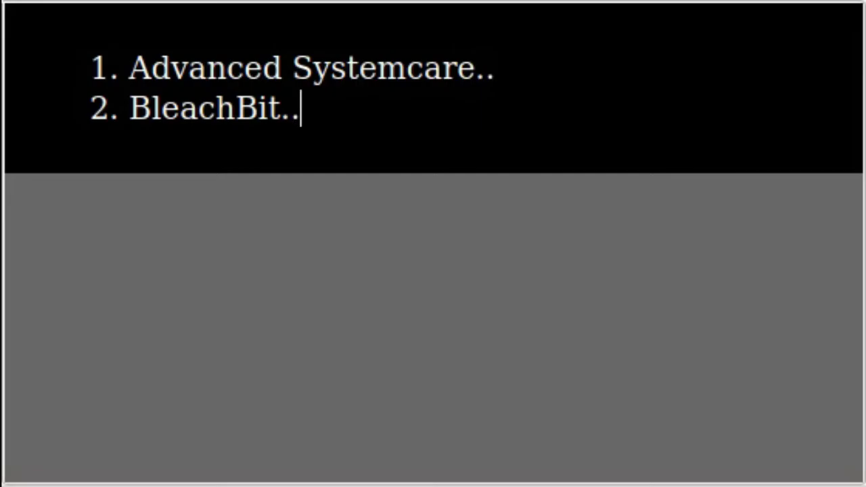
- Switch to the numbered text list and add "3. Ccleaner.." on a new line
key(Return)
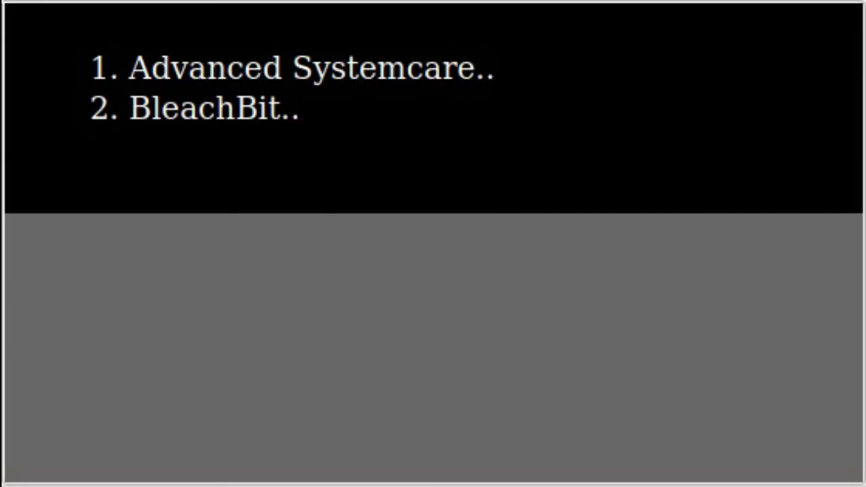
text(3. )
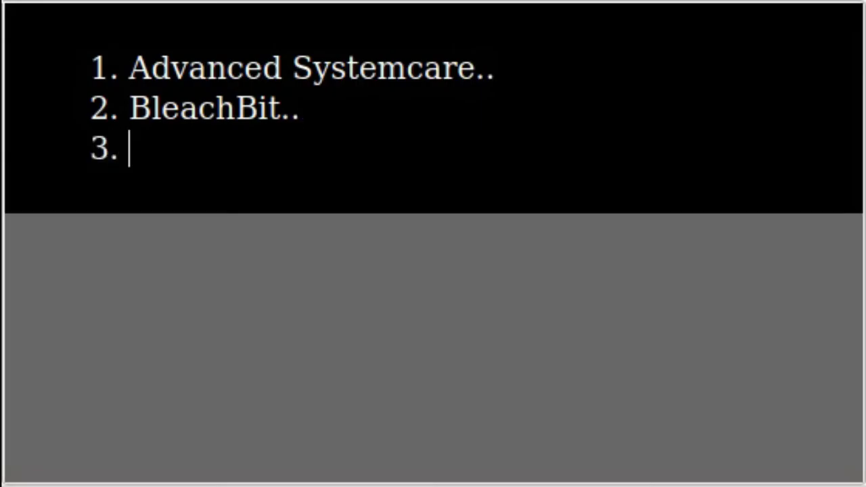
text(Ccl)
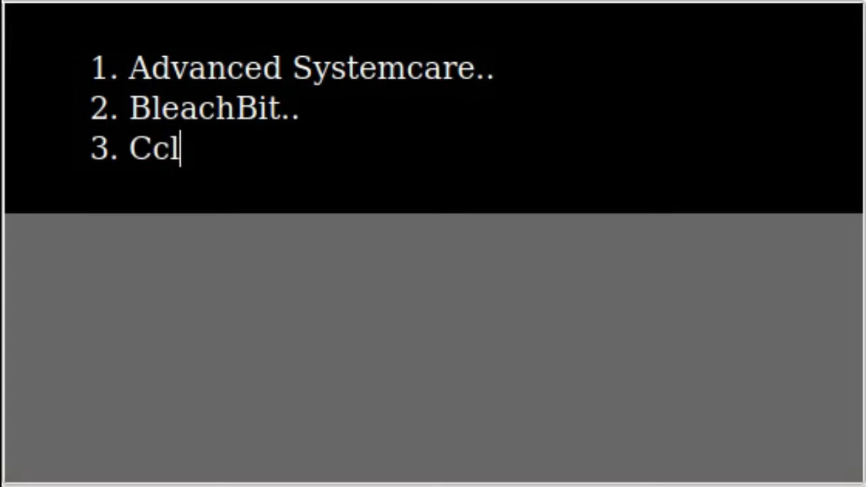
text(eaner)
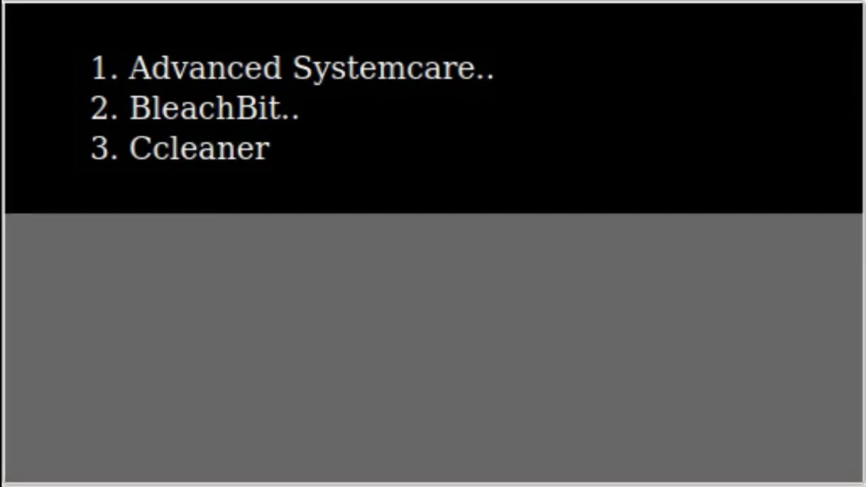
text(..)
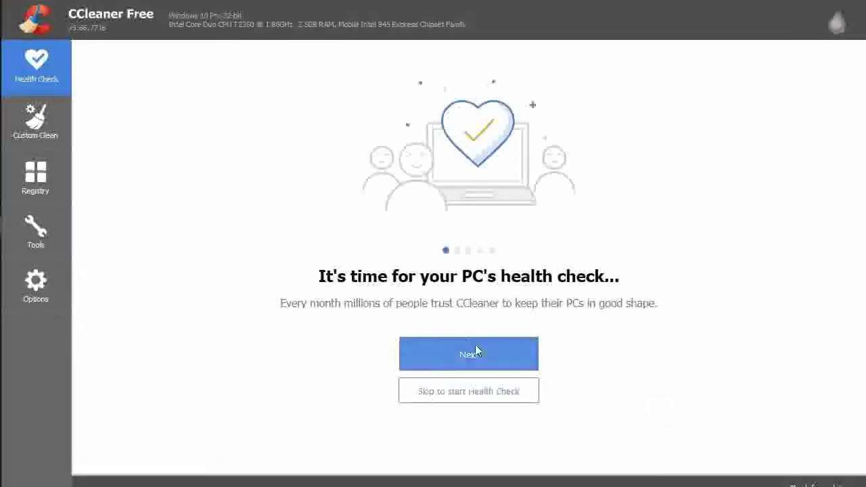
- Run the Health Check in CCleaner after its introduction pages and fix the issues it finds
click(475, 350)
click(472, 356)
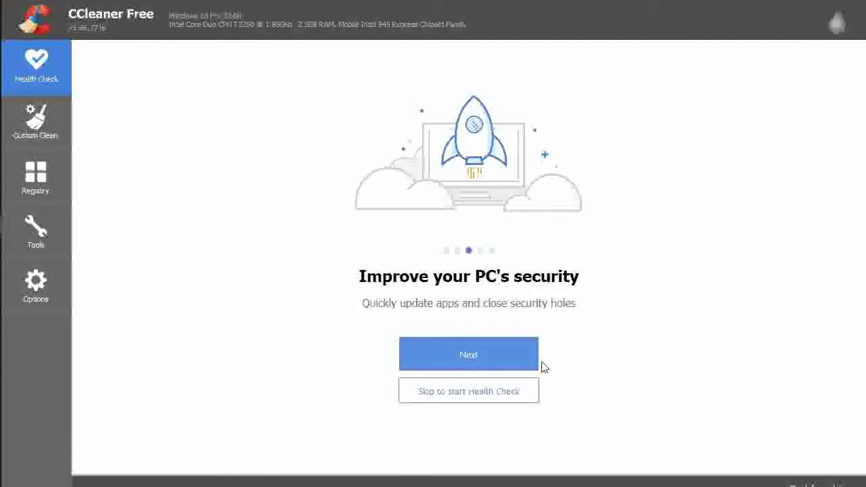
click(508, 356)
click(507, 357)
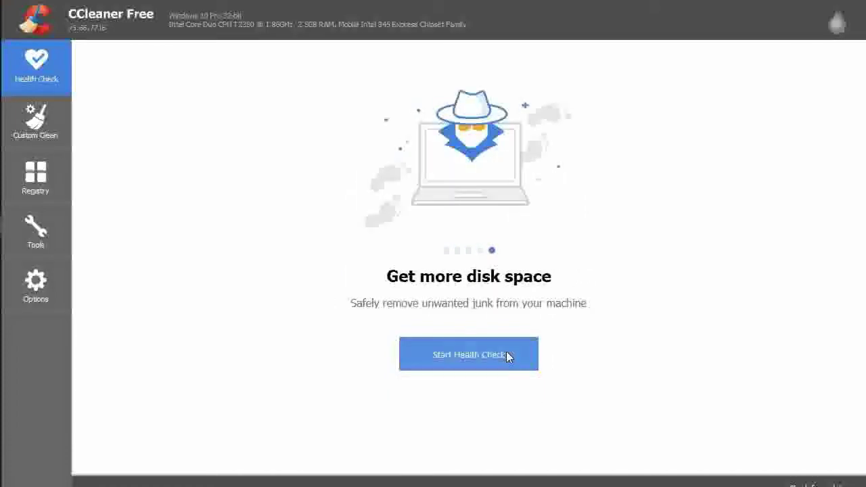
click(528, 340)
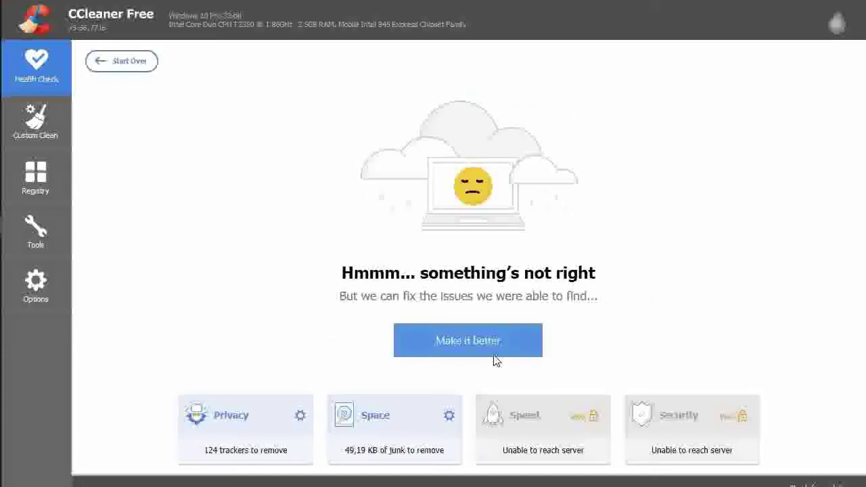
click(499, 342)
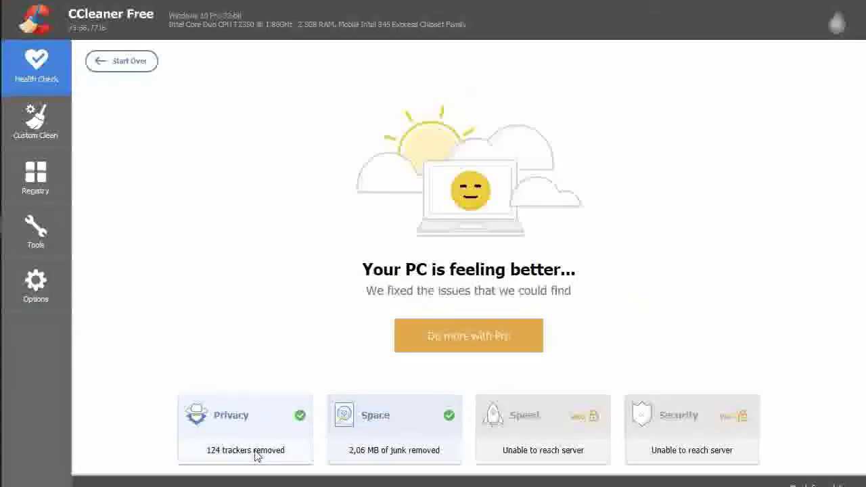
- Review the Windows items in Custom Clean and run the cleaner on them, accepting the file deletion
click(52, 135)
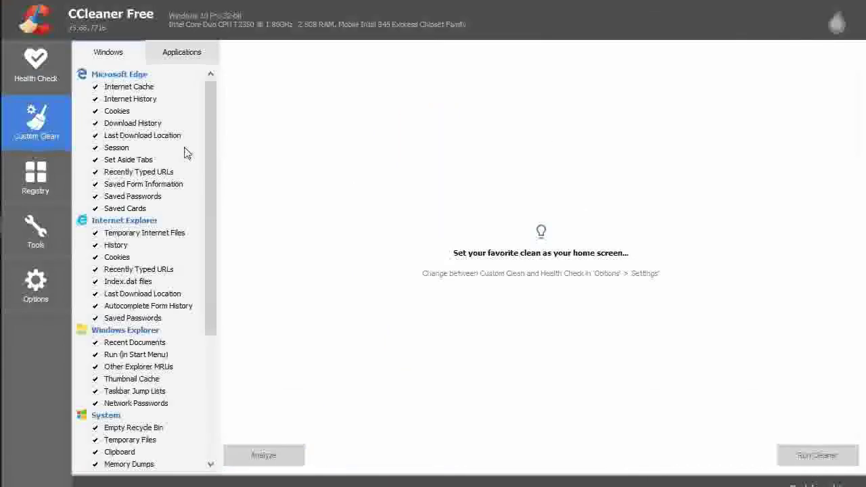
scroll(215, 311, down, 5)
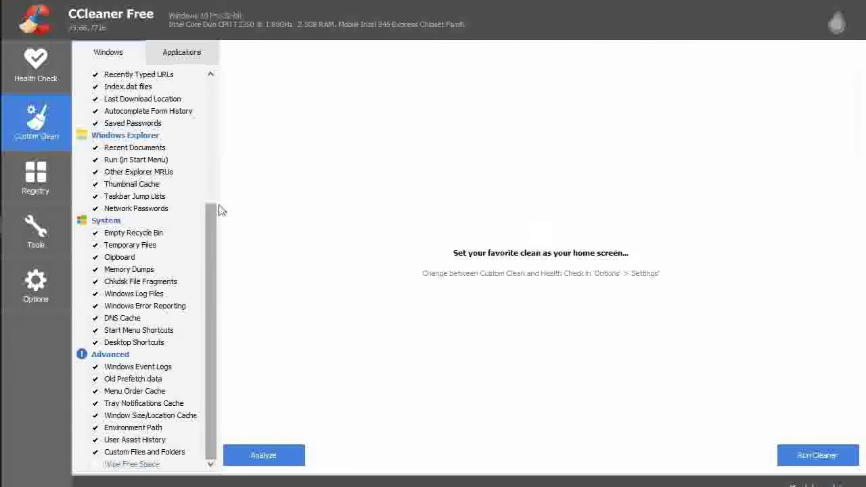
drag(219, 209, 199, 97)
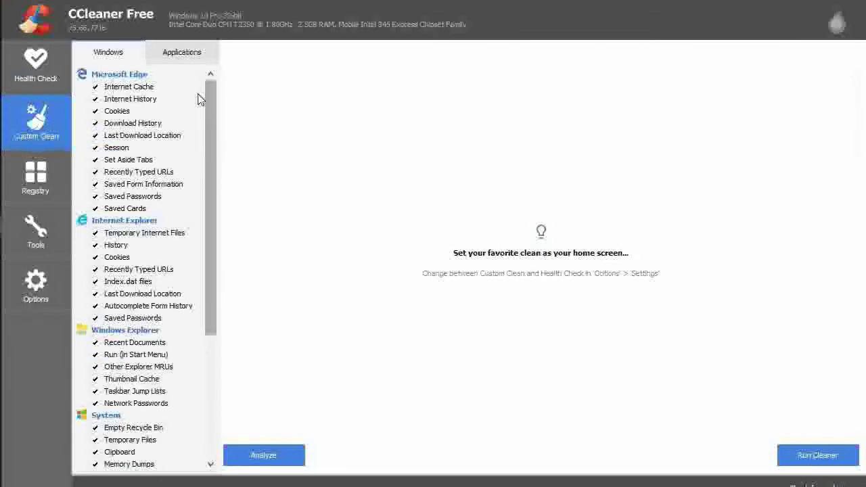
click(811, 453)
click(537, 226)
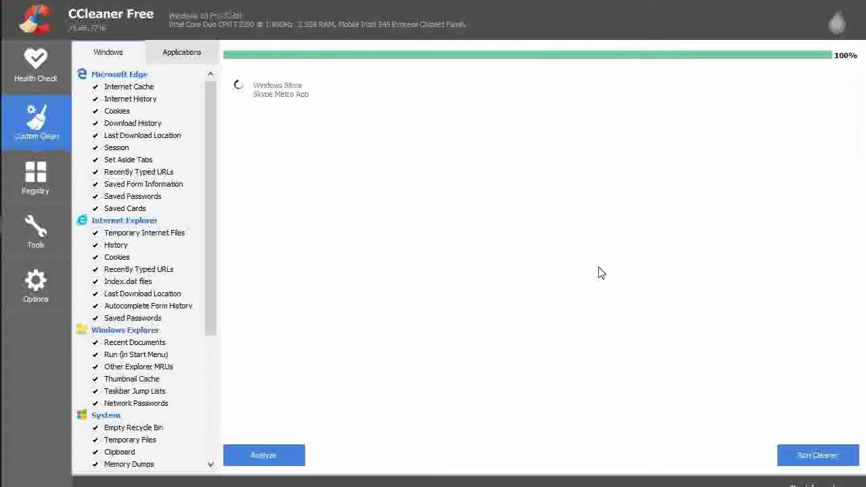
- Run the custom cleaning two more times with the same selected items, accepting the file deletion each time
click(781, 452)
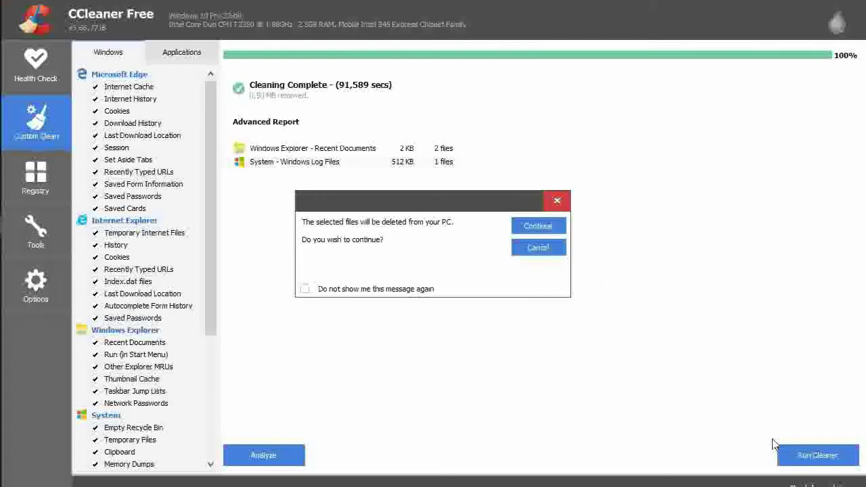
click(537, 226)
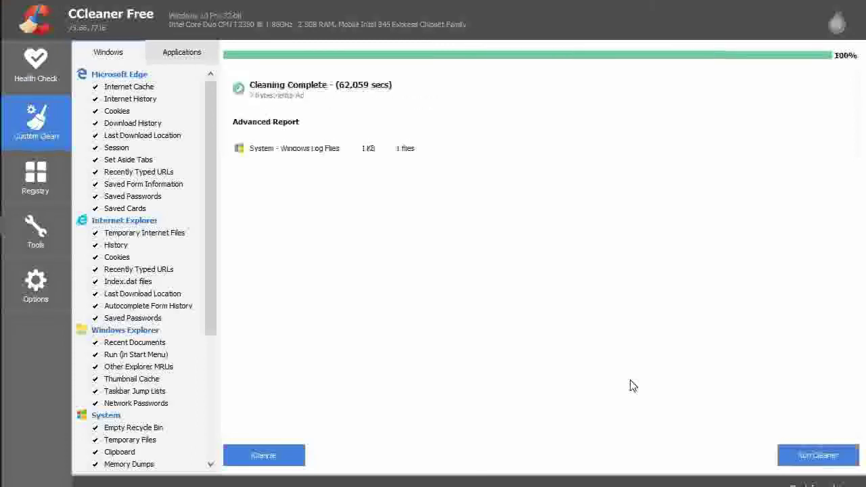
click(810, 455)
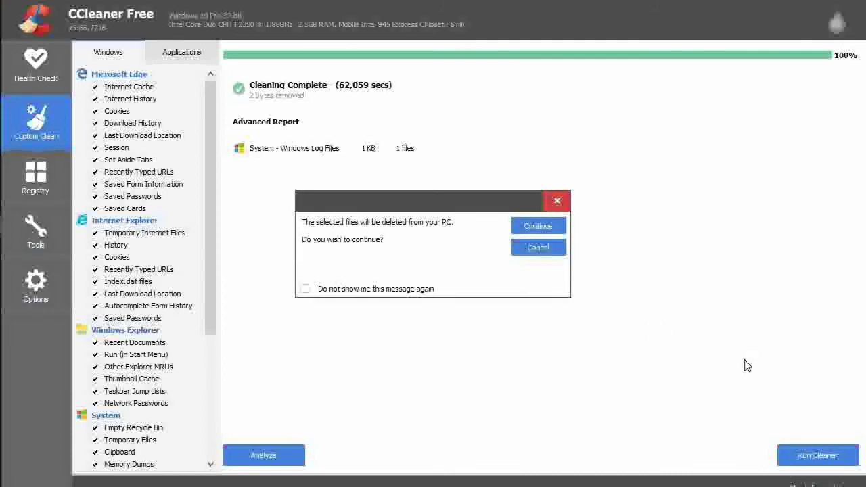
click(552, 228)
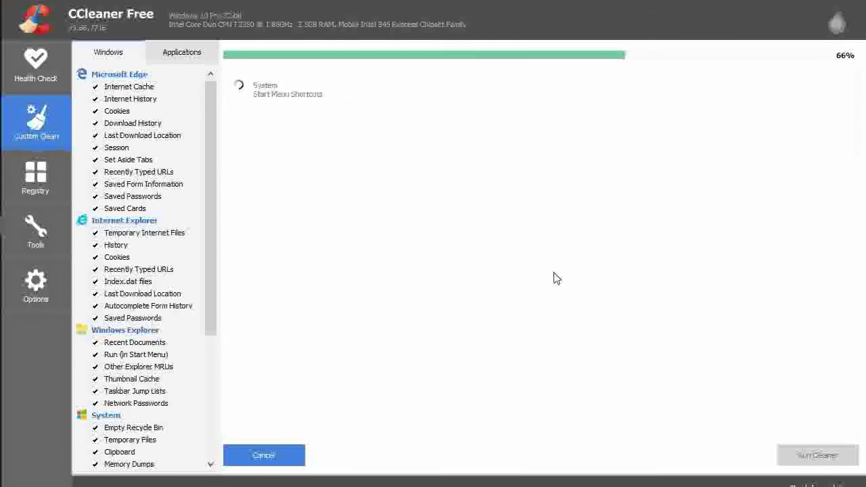
- Run the custom cleaning with the Applications items selected, accepting the file deletion, and scan the registry for issues with all categories selected
click(200, 55)
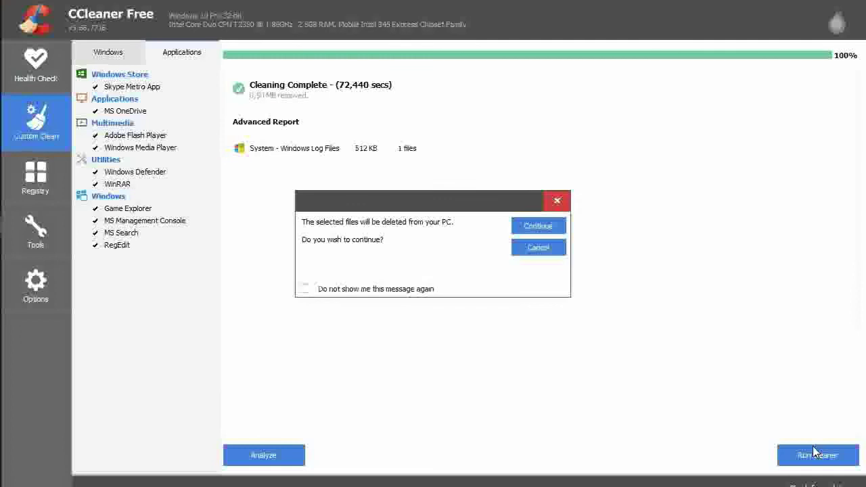
click(531, 227)
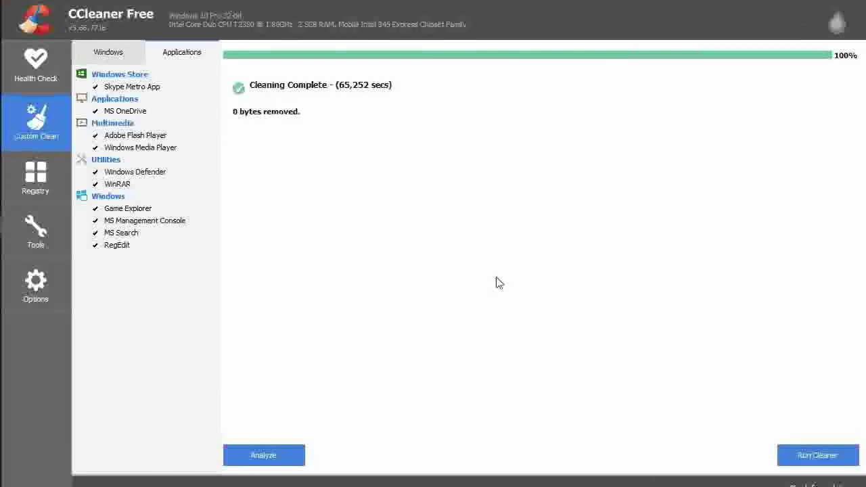
click(36, 177)
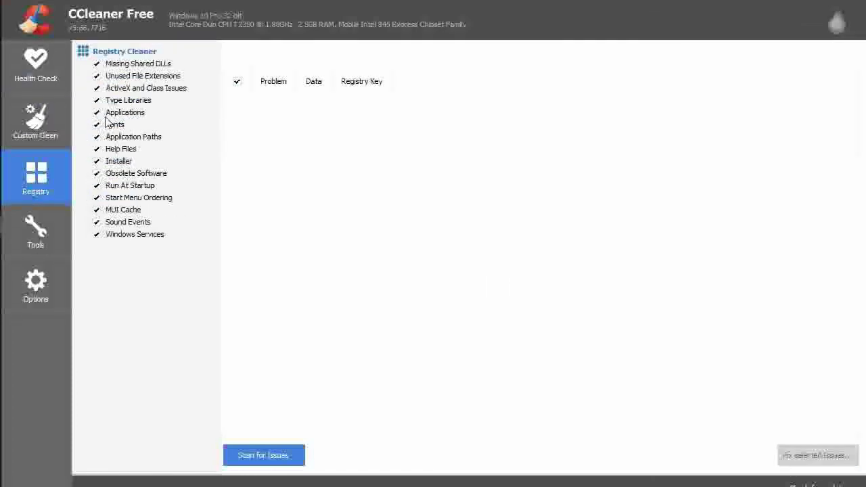
click(265, 457)
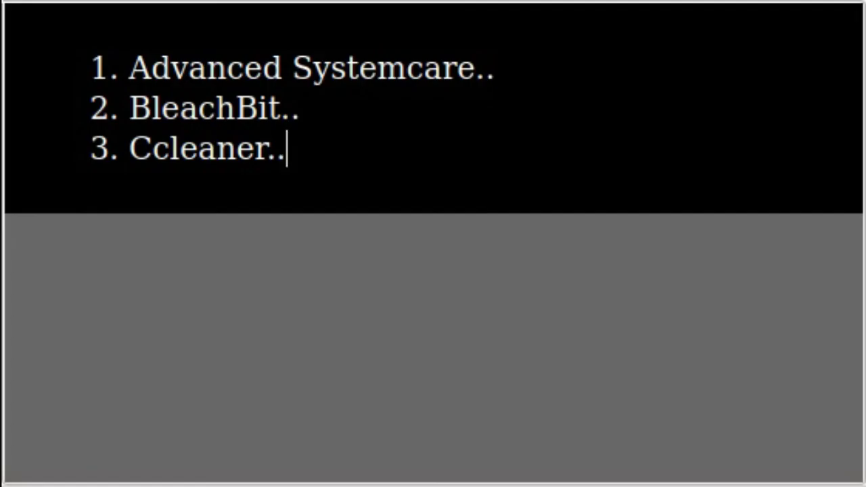
- Switch to the numbered text list and add "4. Avast Antivirus" on a new line
key(Return)
text(4. )
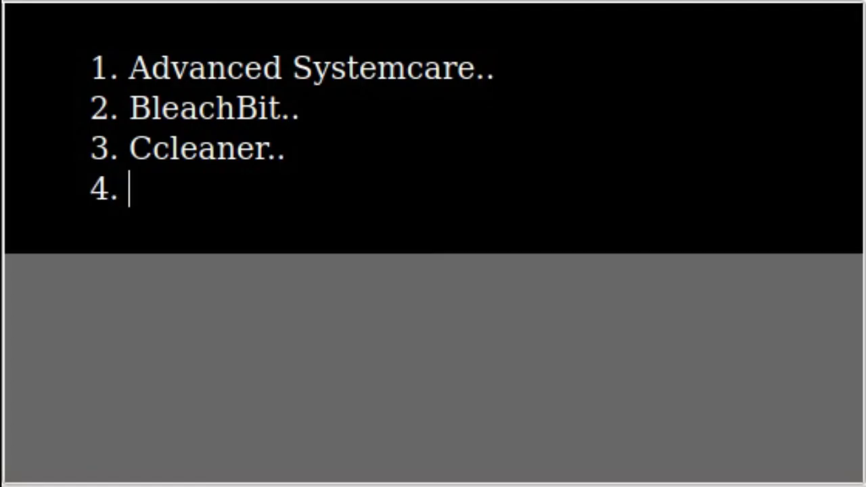
text(Avast )
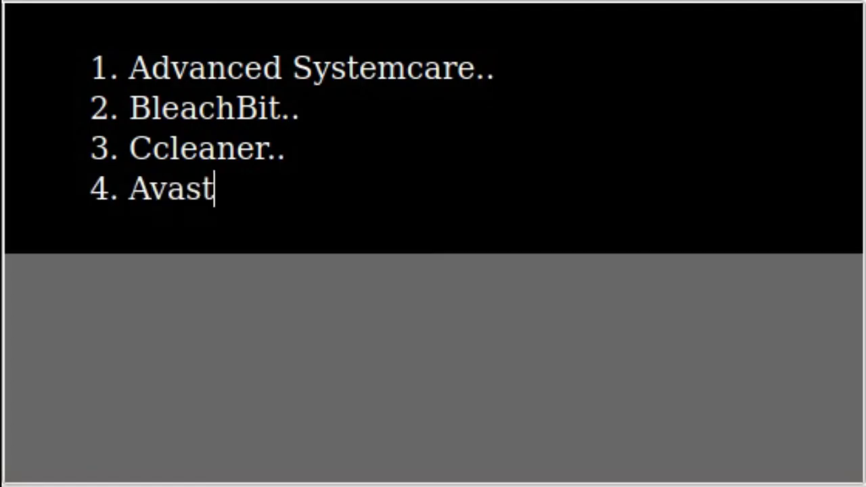
text(Anti)
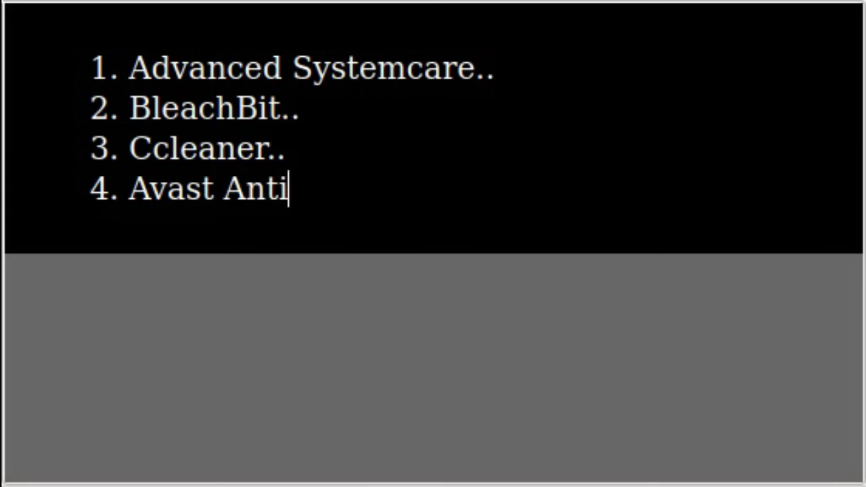
text(virus)
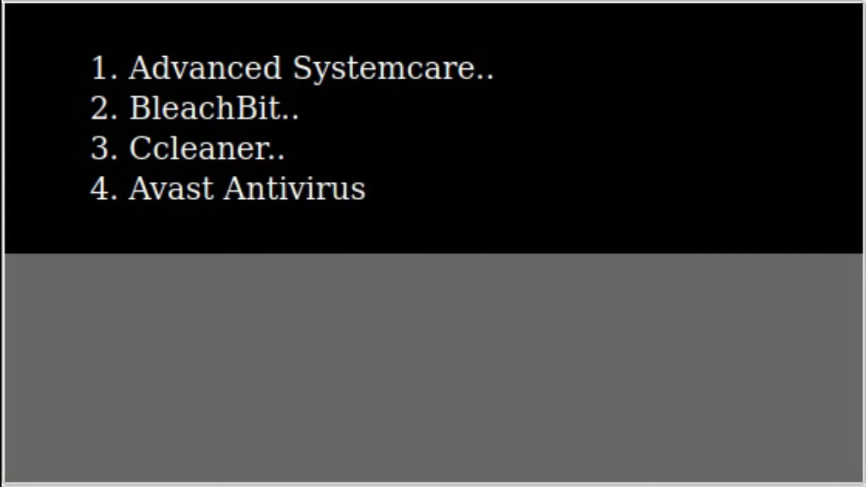
- Add a new line below the list reading "You can download from internet than install on yo"
key(Return)
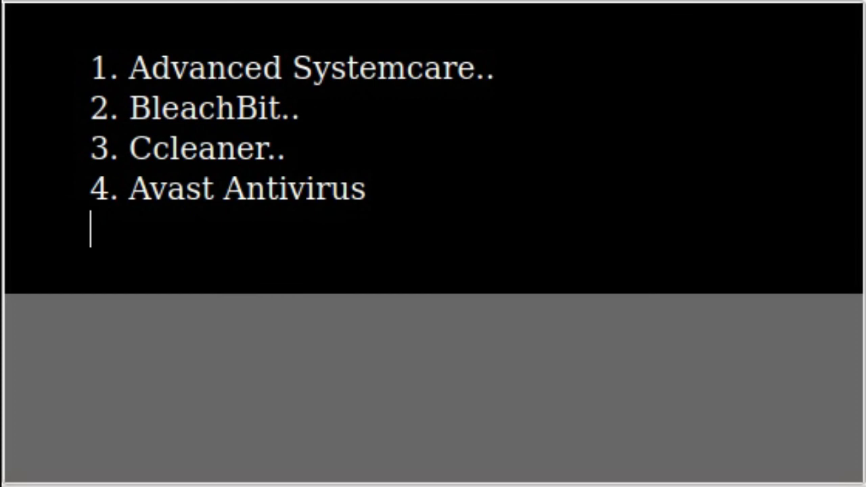
text(You can d)
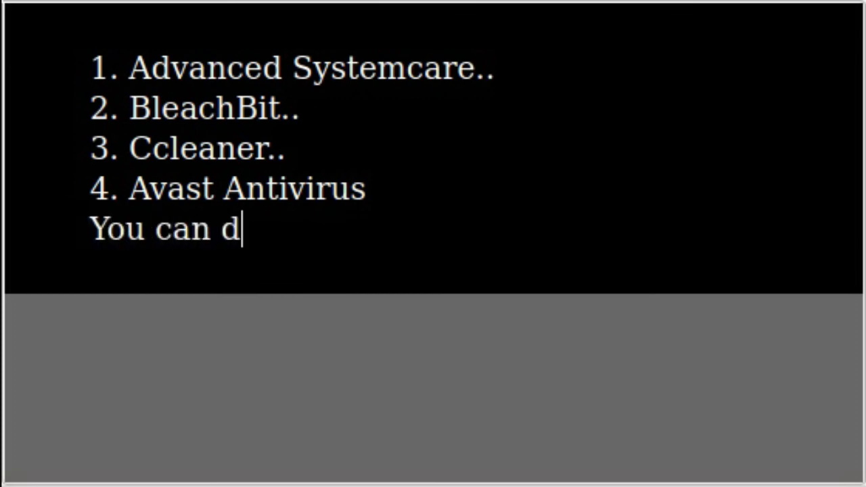
text(ownload)
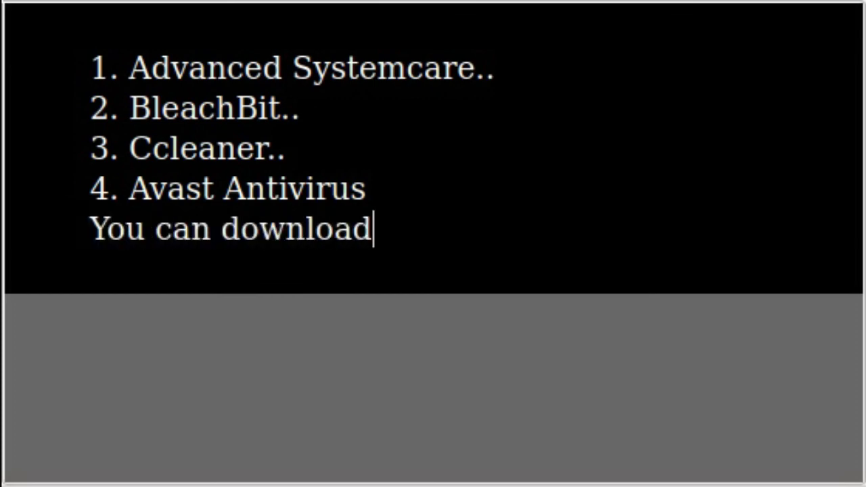
text( from in)
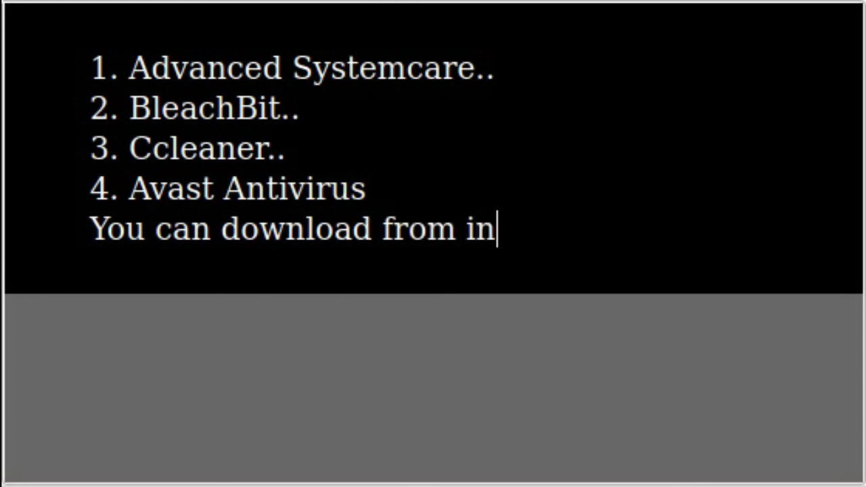
text(ternet t)
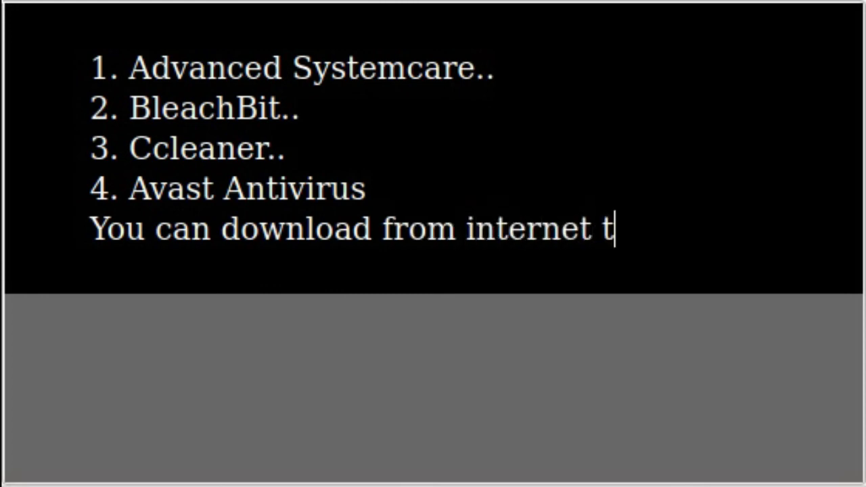
text(han insta)
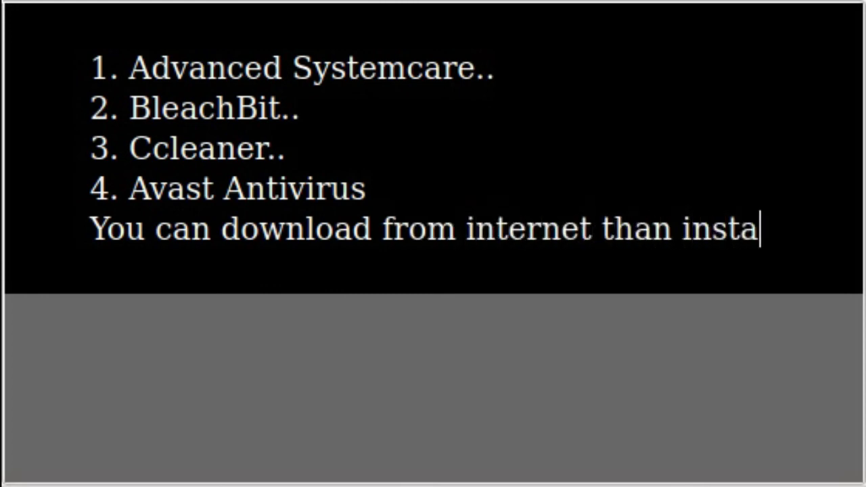
text(ll on yo)
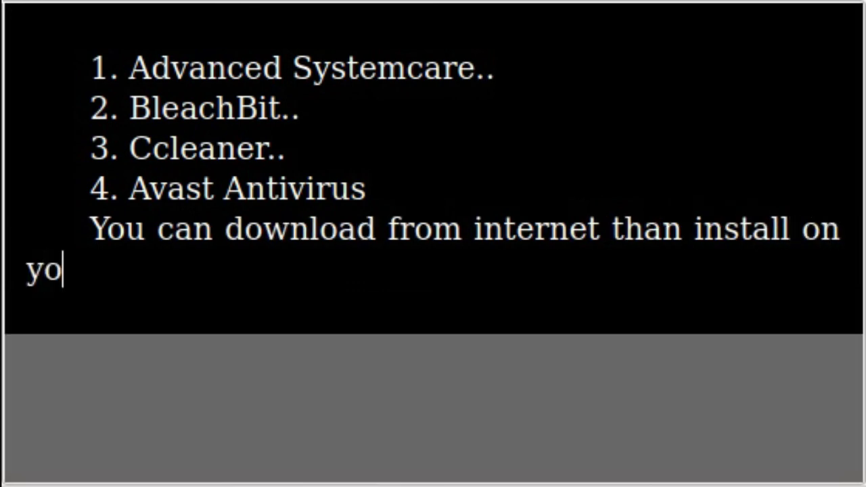